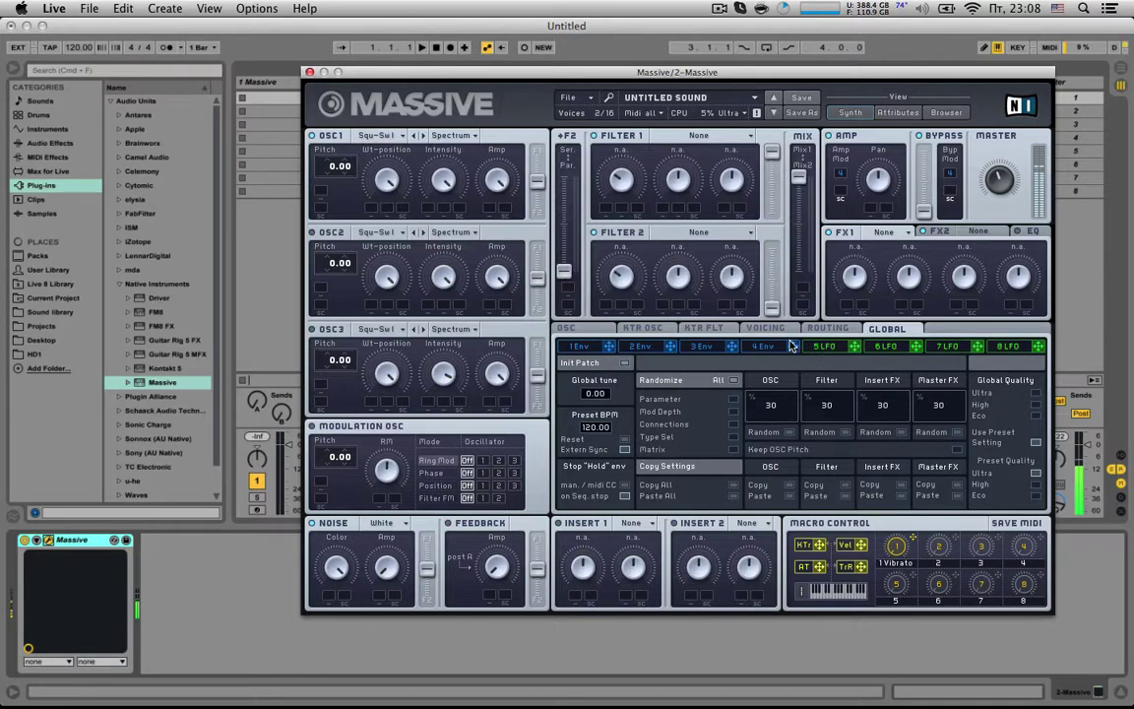
Lengthen envelope 4's release slightly and turn OSC1's wavetable position down.
{"action": "left_click", "coordinate": [763, 346]}
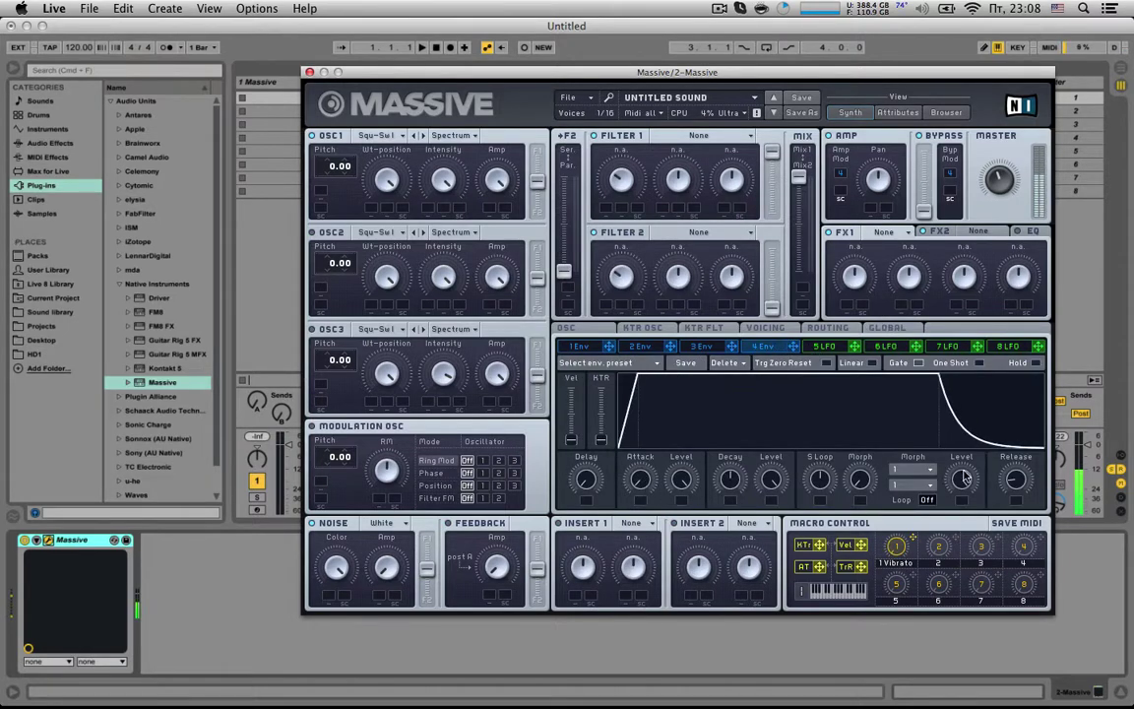
{"action": "left_click_drag", "start_coordinate": [1017, 475], "coordinate": [1018, 468]}
{"action": "left_click_drag", "start_coordinate": [384, 189], "coordinate": [422, 430]}
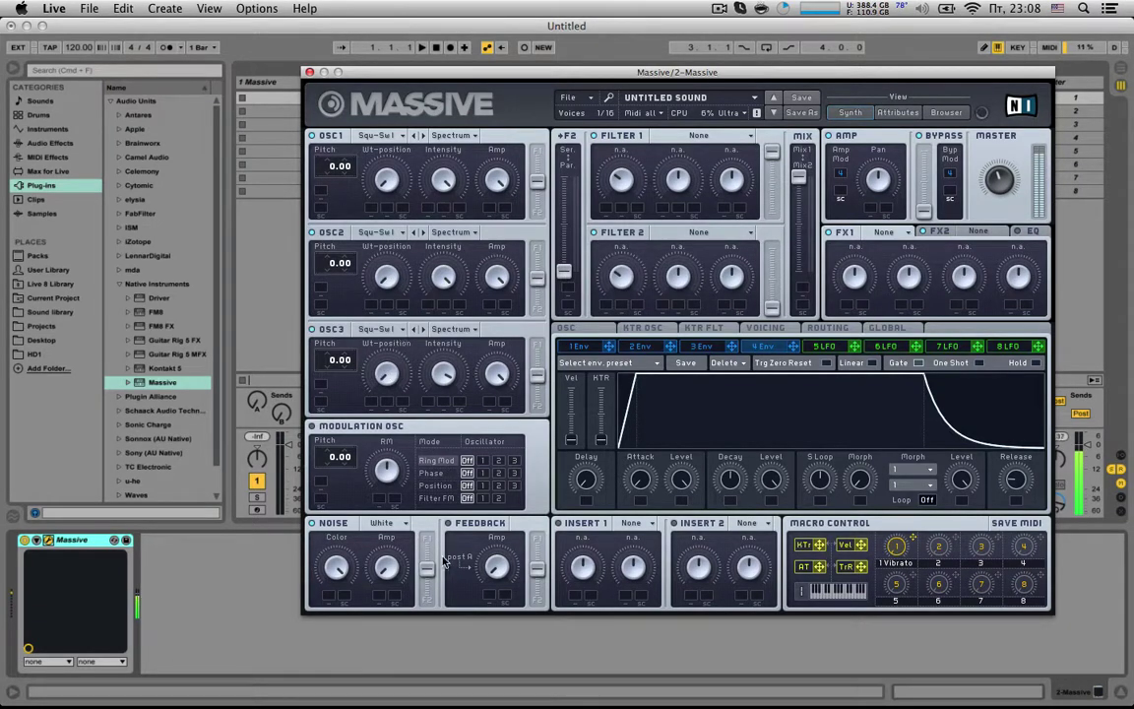
Set the pitch of OSC1 and OSC3 to -12.00 and OSC2 to -12.17, and route phase modulation to oscillator 1.
{"action": "left_click_drag", "start_coordinate": [340, 185], "coordinate": [333, 190]}
{"action": "left_click_drag", "start_coordinate": [332, 264], "coordinate": [329, 286]}
{"action": "left_click_drag", "start_coordinate": [329, 374], "coordinate": [329, 386]}
{"action": "left_click_drag", "start_coordinate": [352, 253], "coordinate": [373, 156]}
{"action": "left_click", "coordinate": [429, 473]}
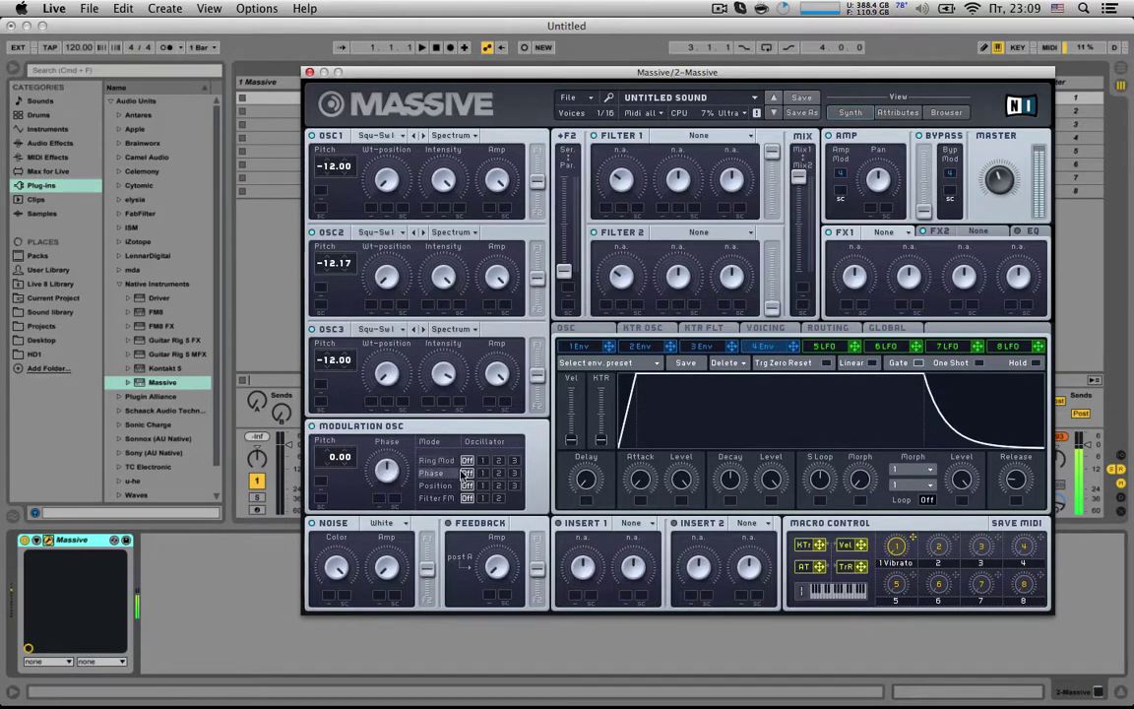
{"action": "left_click", "coordinate": [483, 473]}
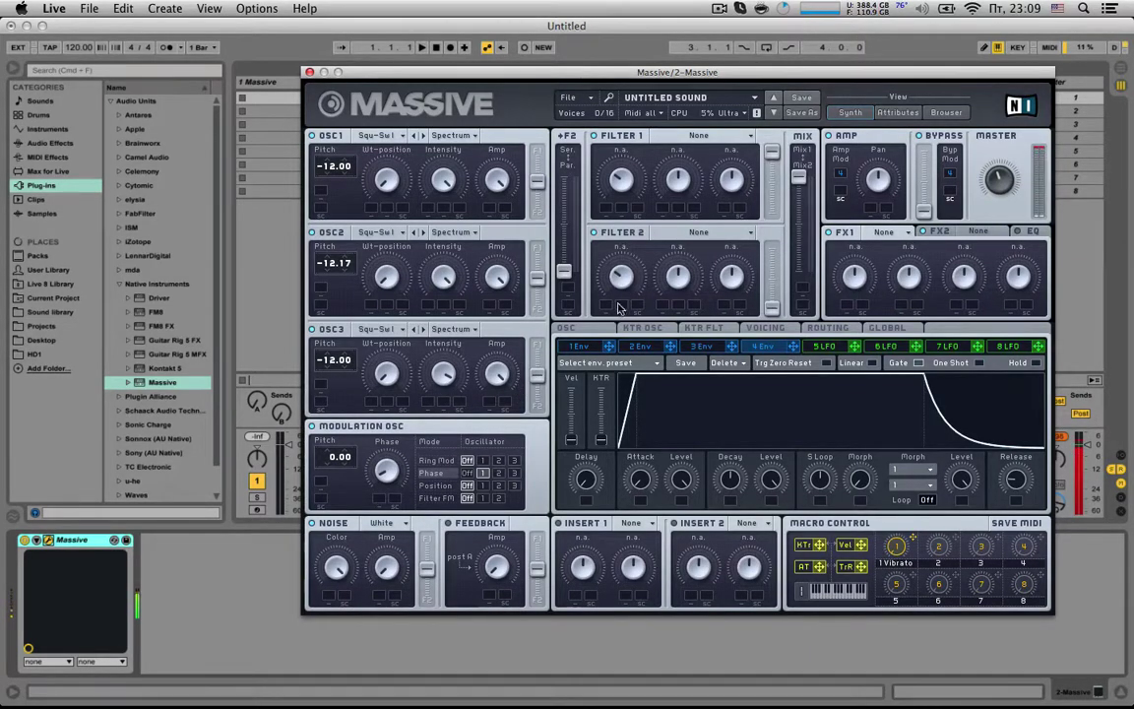
Set voicing to 6 unisono voices, Monophon and Legato, and enable pitch cutoff and pan position spread with a wide pan setting.
{"action": "left_click", "coordinate": [591, 330]}
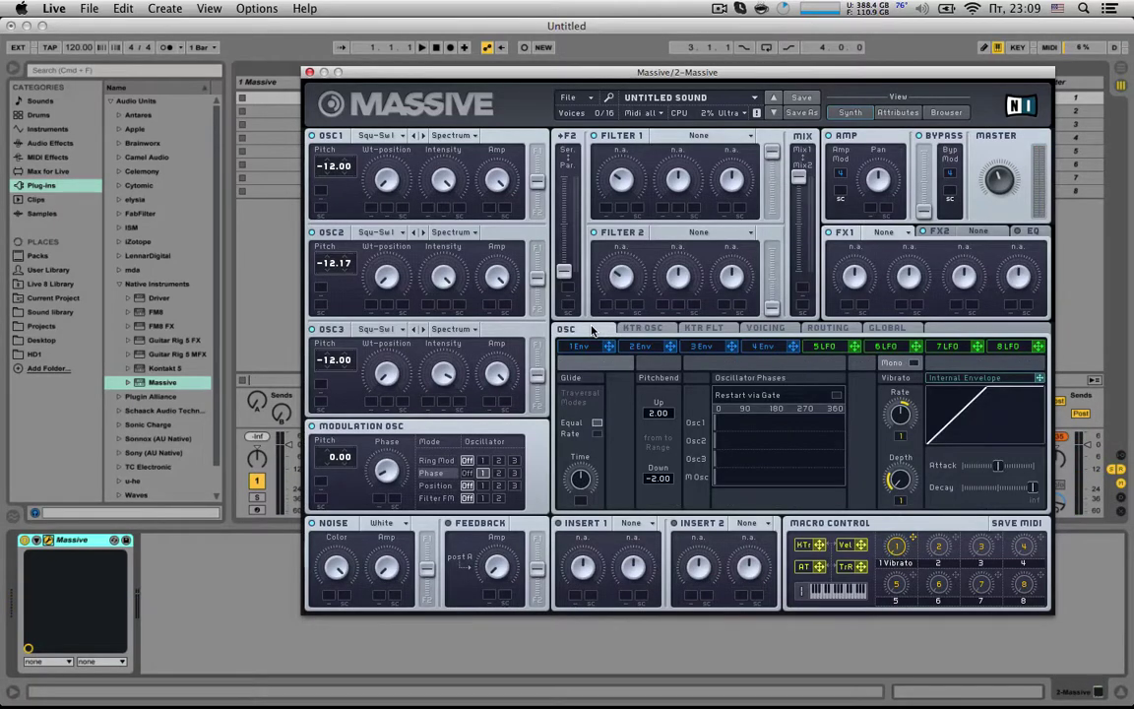
{"action": "left_click", "coordinate": [765, 327]}
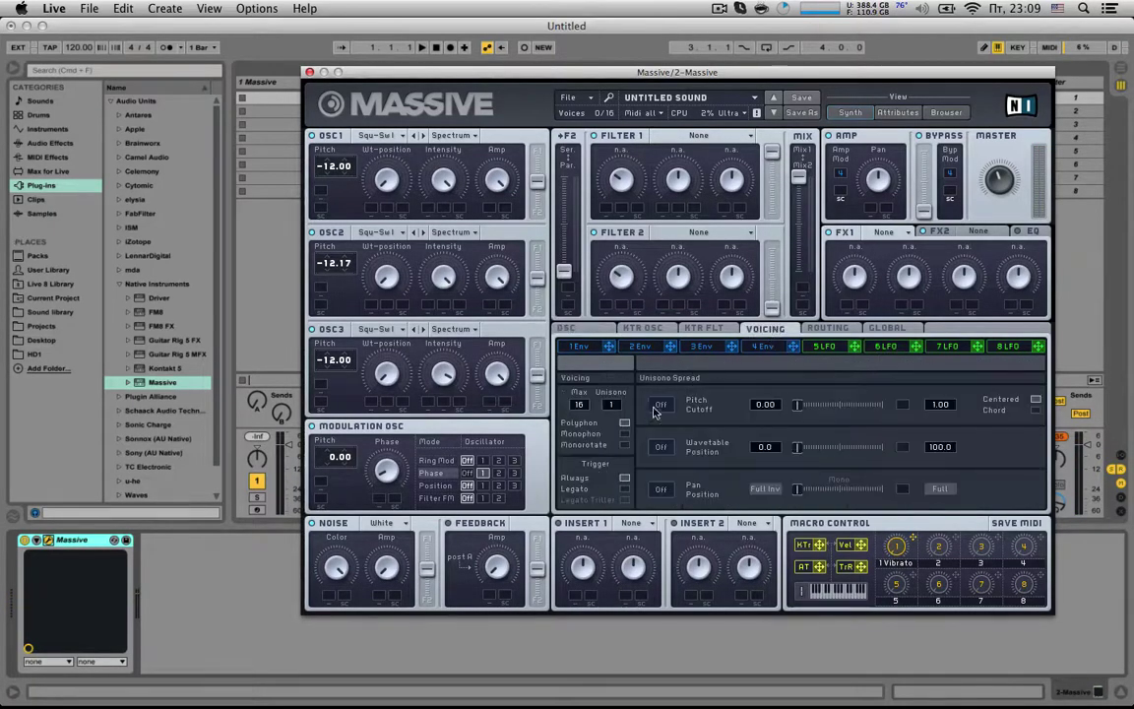
{"action": "left_click_drag", "start_coordinate": [614, 405], "coordinate": [630, 391]}
{"action": "left_click", "coordinate": [623, 433]}
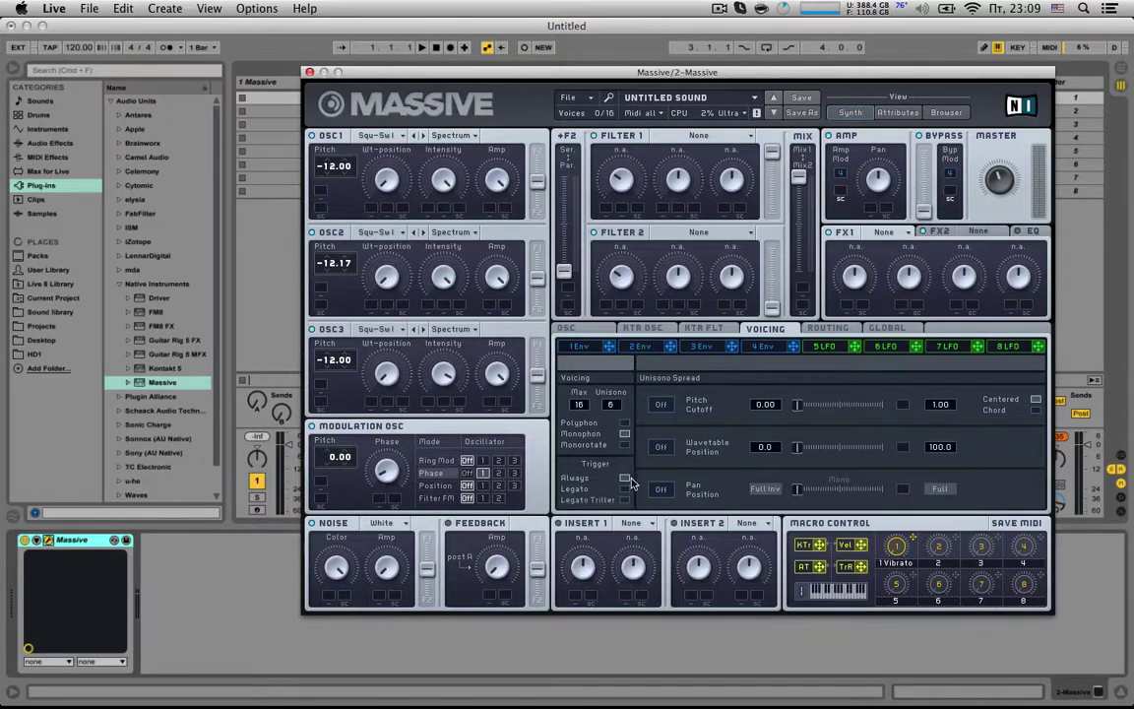
{"action": "left_click", "coordinate": [624, 488]}
{"action": "left_click", "coordinate": [660, 405]}
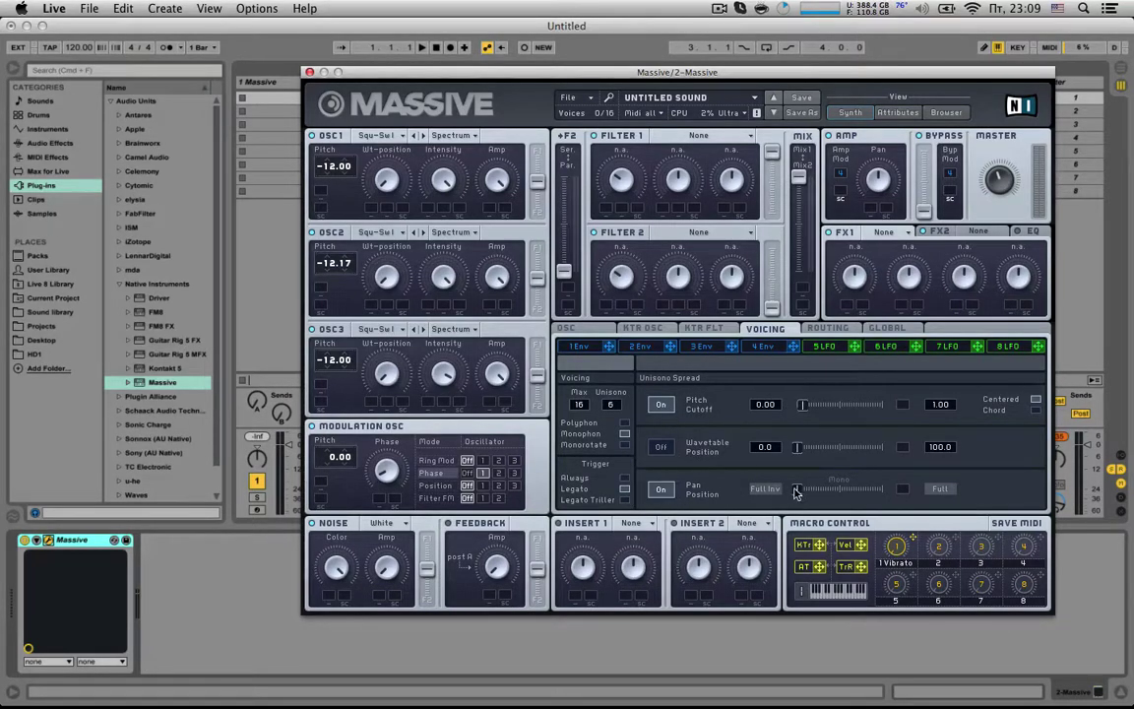
{"action": "left_click_drag", "start_coordinate": [799, 490], "coordinate": [852, 493]}
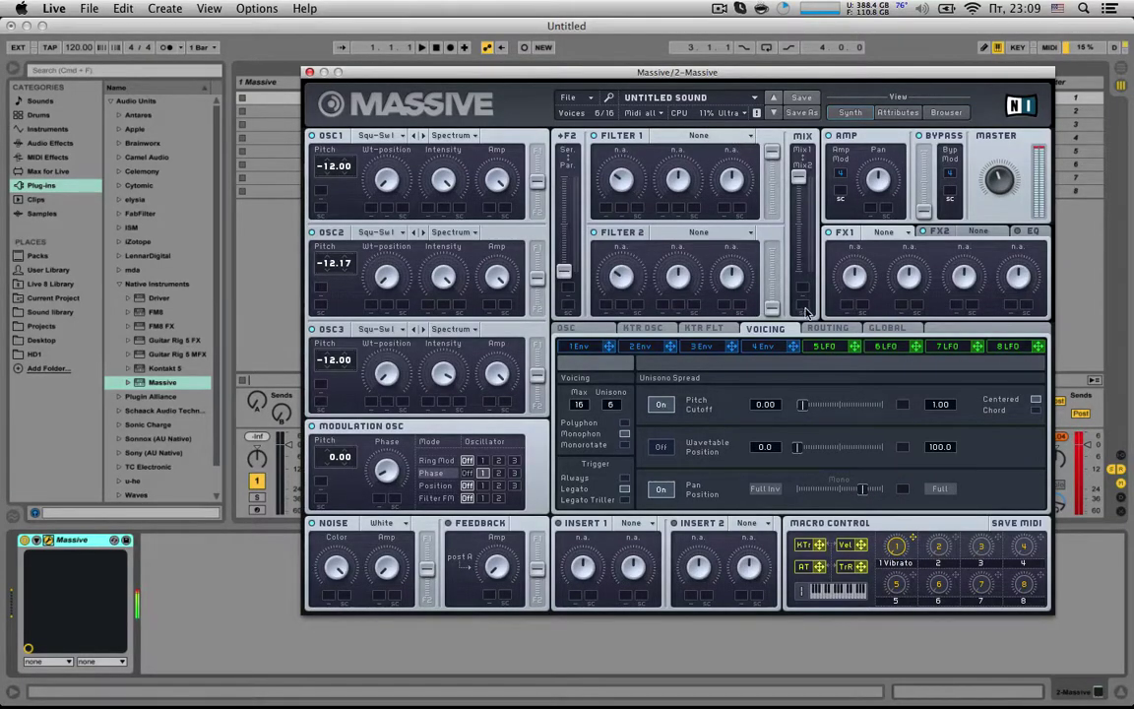
Load Classic Tube into FX1, Reverb into FX2 and Clip into Insert 1.
{"action": "left_click", "coordinate": [889, 232]}
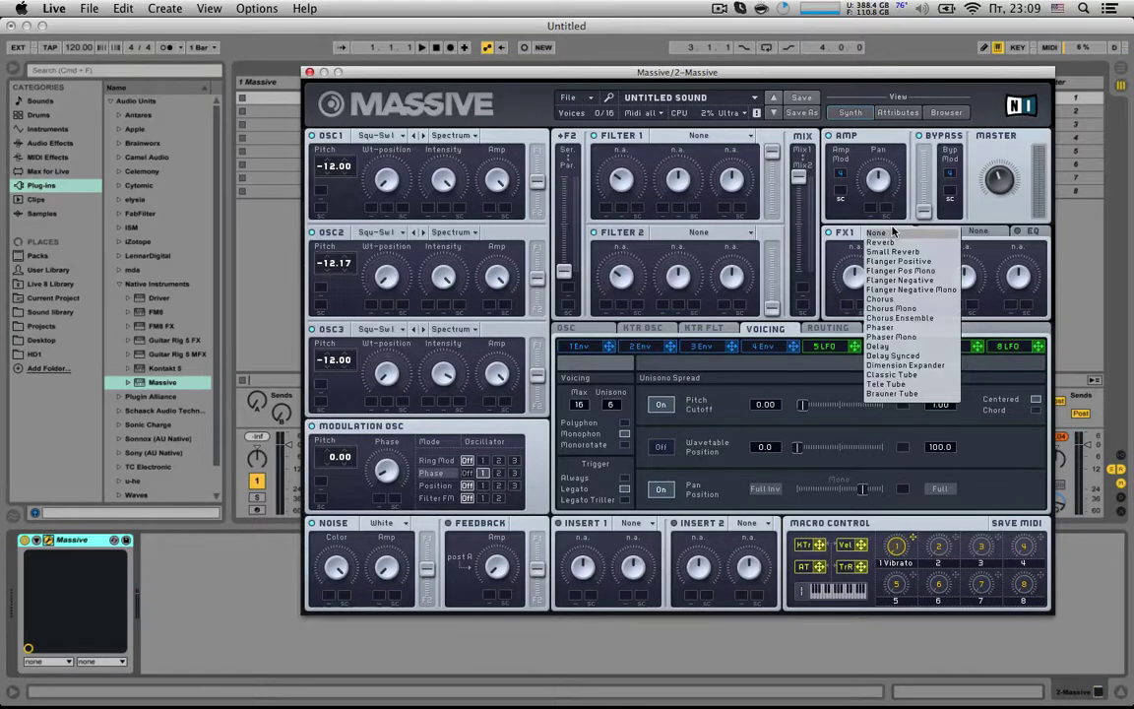
{"action": "left_click", "coordinate": [920, 375]}
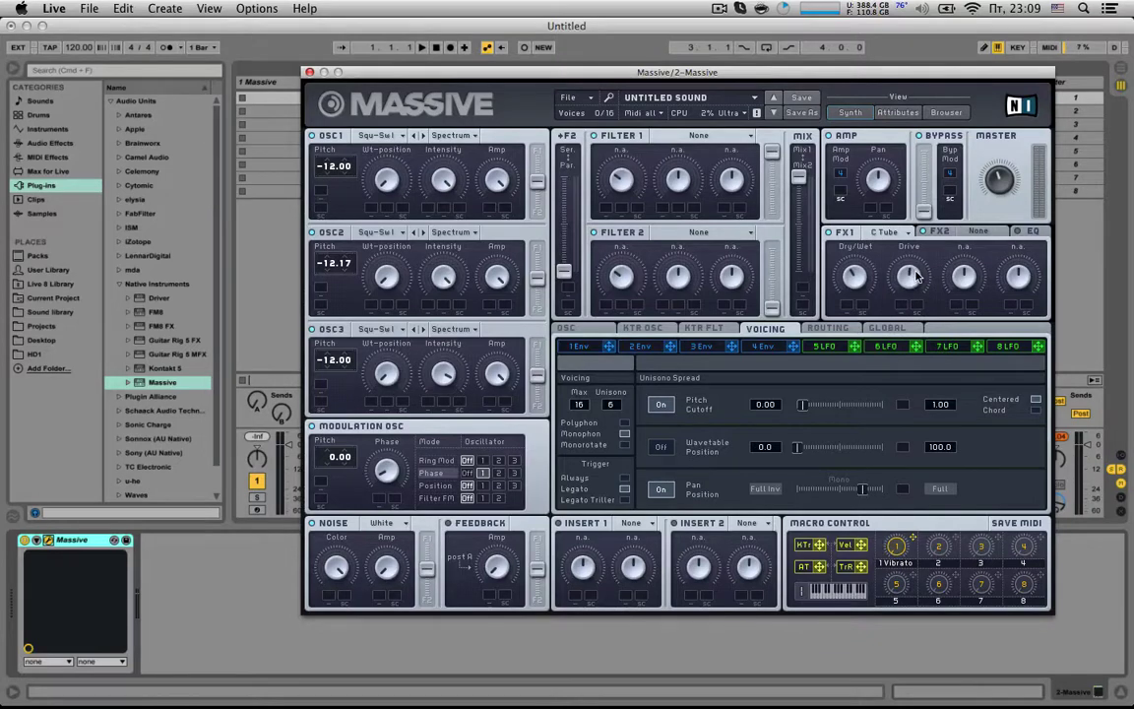
{"action": "left_click", "coordinate": [981, 231]}
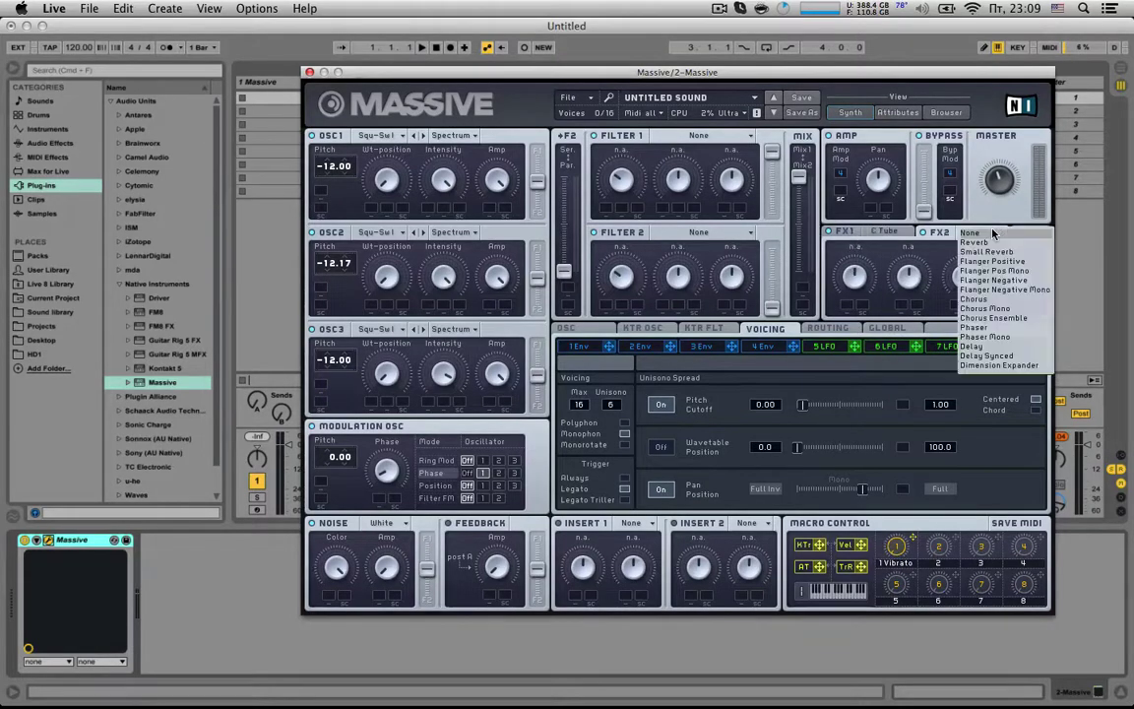
{"action": "left_click", "coordinate": [911, 271]}
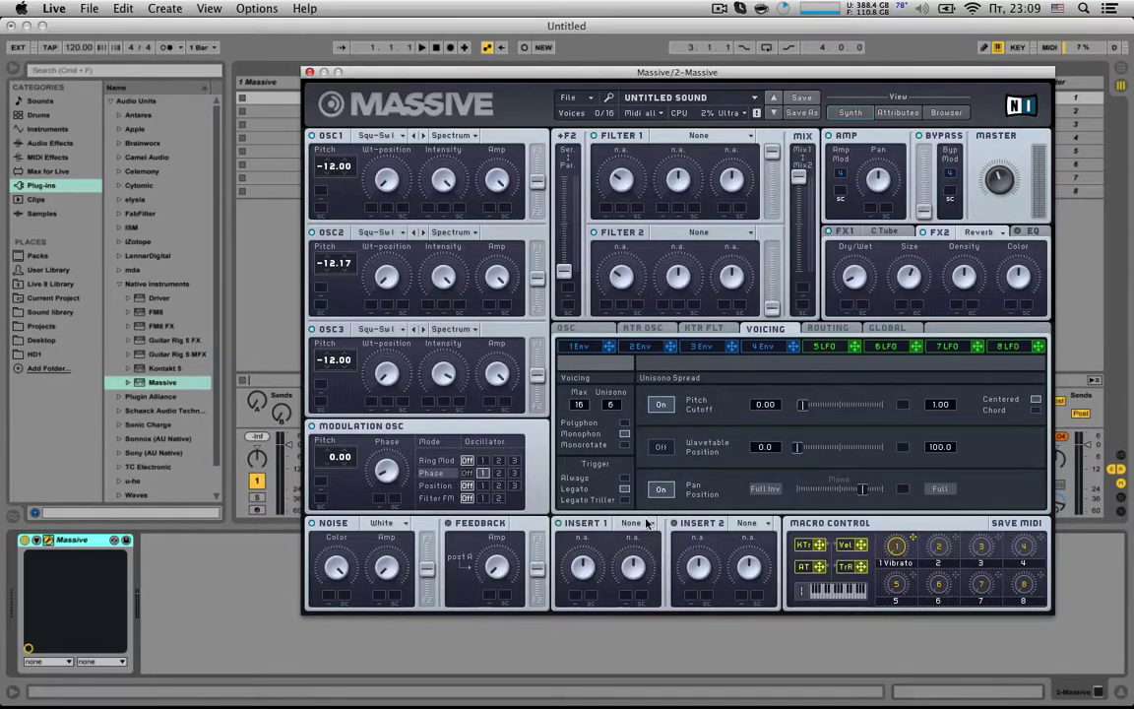
{"action": "left_click", "coordinate": [647, 524]}
{"action": "left_click", "coordinate": [605, 540]}
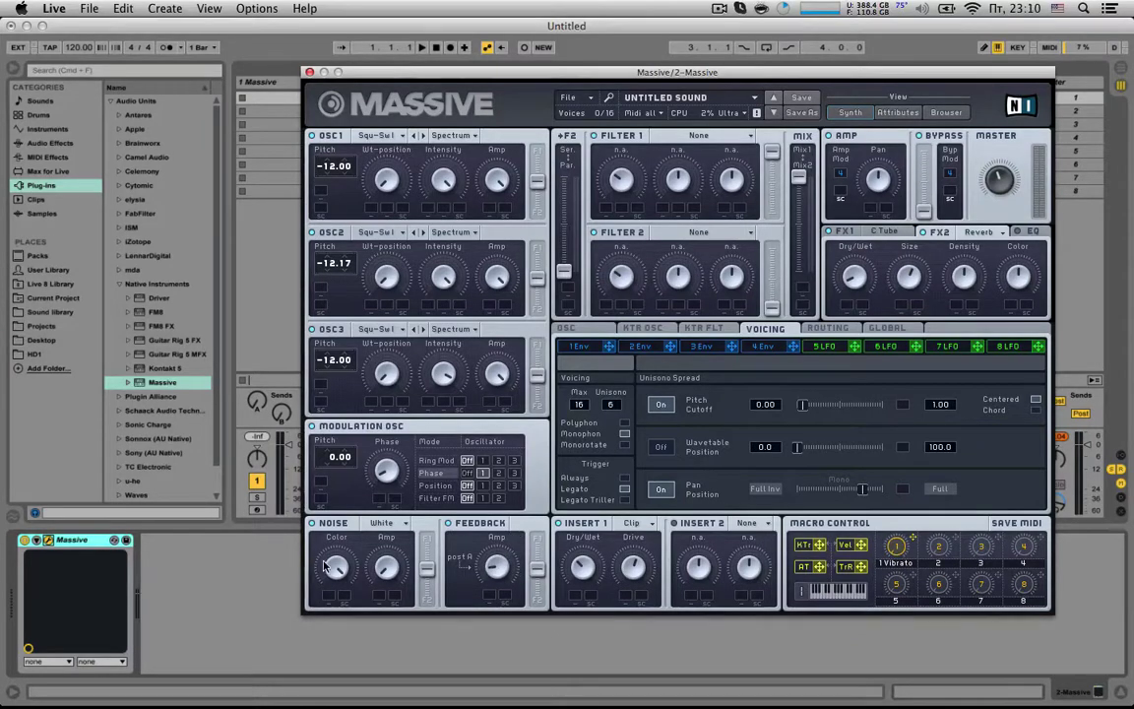
Route ring modulation to oscillator 2, raise the noise level slightly and play a test note.
{"action": "left_click", "coordinate": [437, 461]}
{"action": "left_click", "coordinate": [499, 460]}
{"action": "key", "text": "a"}
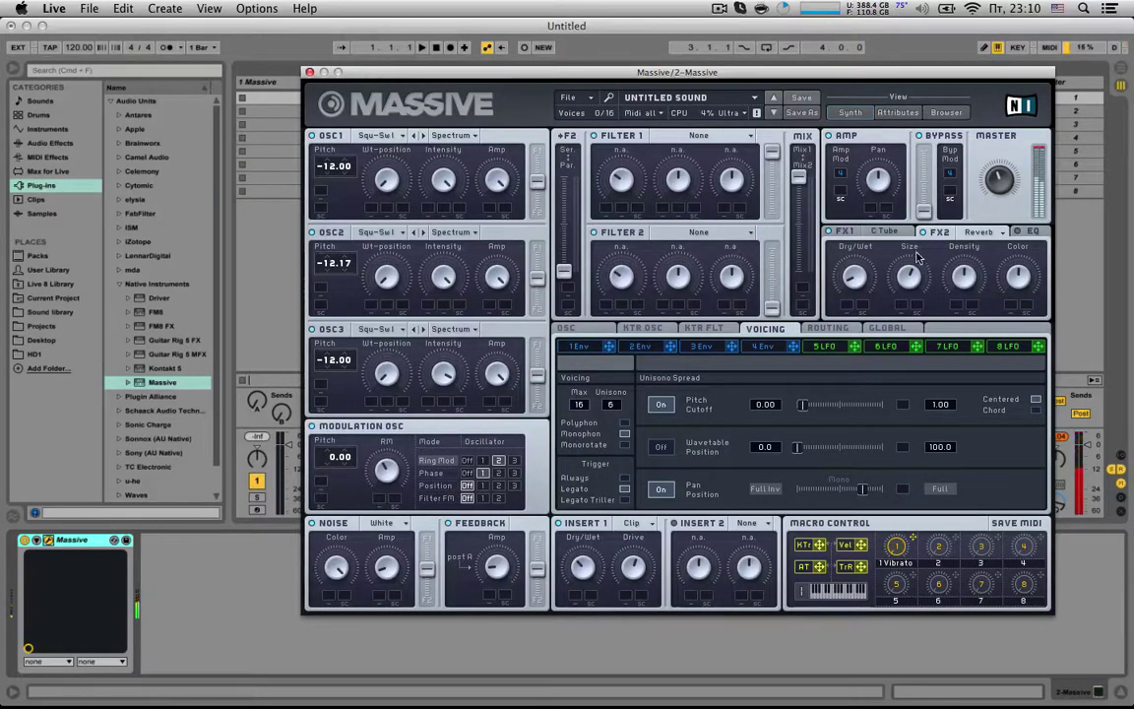
Set Filter 1 to the Daft type and assign LFO 5 to modulate its cutoff.
{"action": "left_click", "coordinate": [707, 140]}
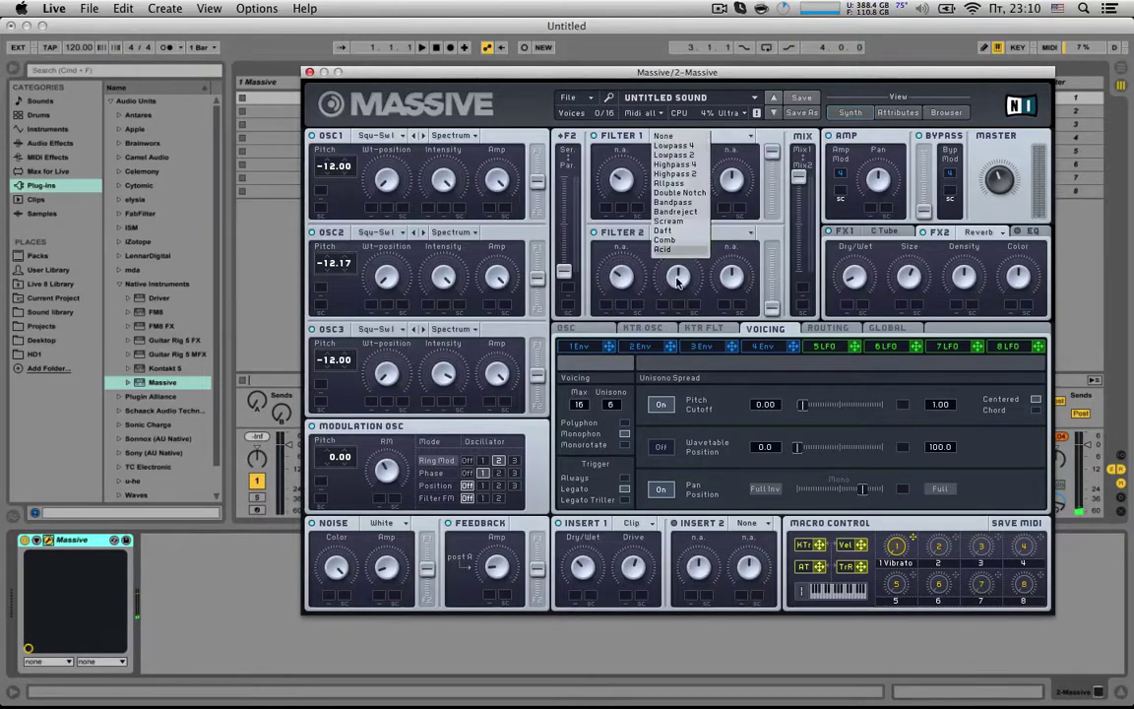
{"action": "left_click", "coordinate": [669, 230]}
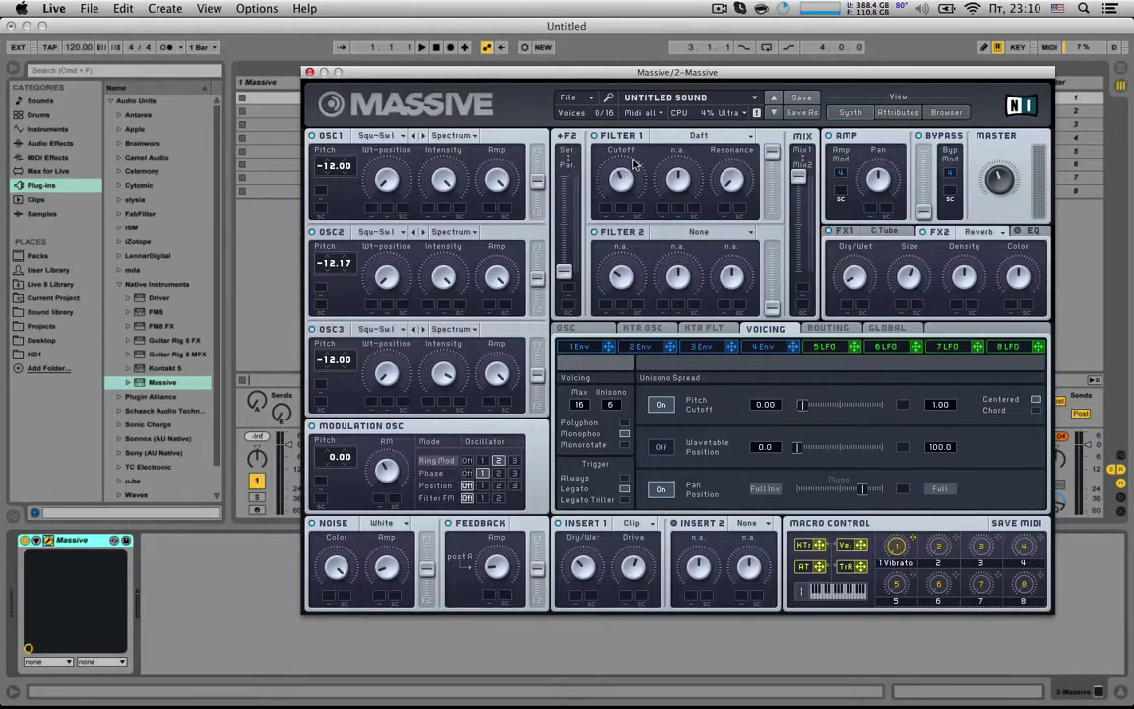
{"action": "left_click_drag", "start_coordinate": [852, 352], "coordinate": [605, 207]}
Set LFO 5's ratio to 3/8 and raise its crossfade fully to the sine curve.
{"action": "left_click", "coordinate": [822, 345]}
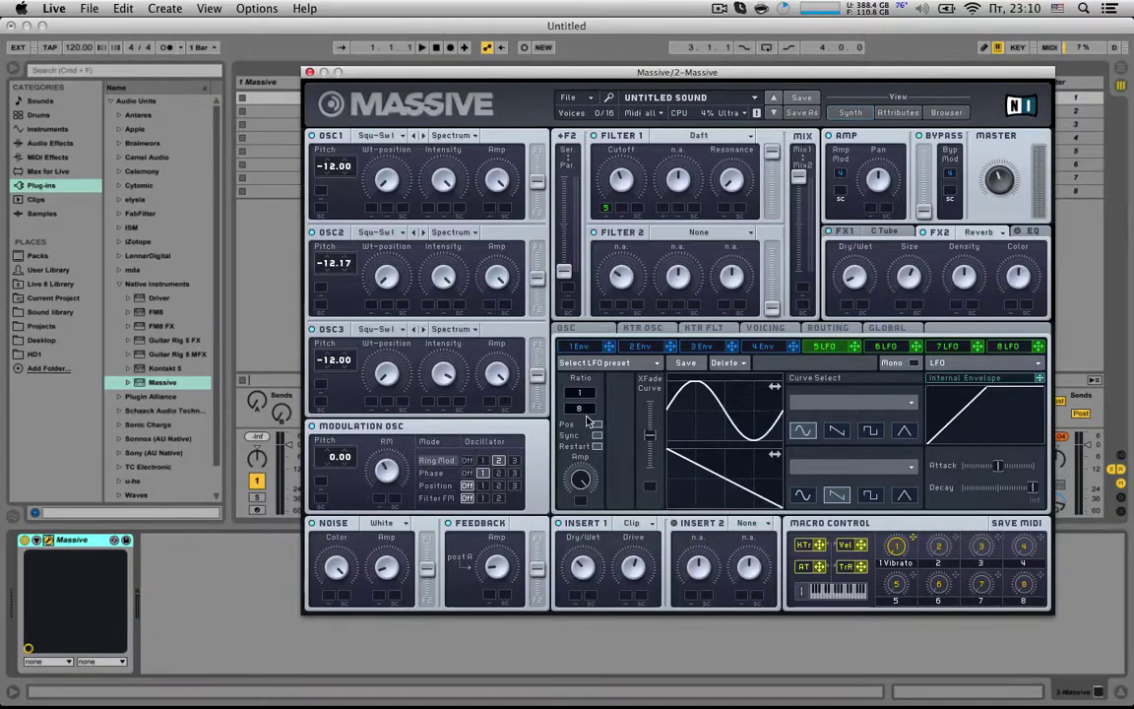
{"action": "left_click_drag", "start_coordinate": [585, 414], "coordinate": [588, 404]}
{"action": "left_click_drag", "start_coordinate": [655, 430], "coordinate": [705, 413]}
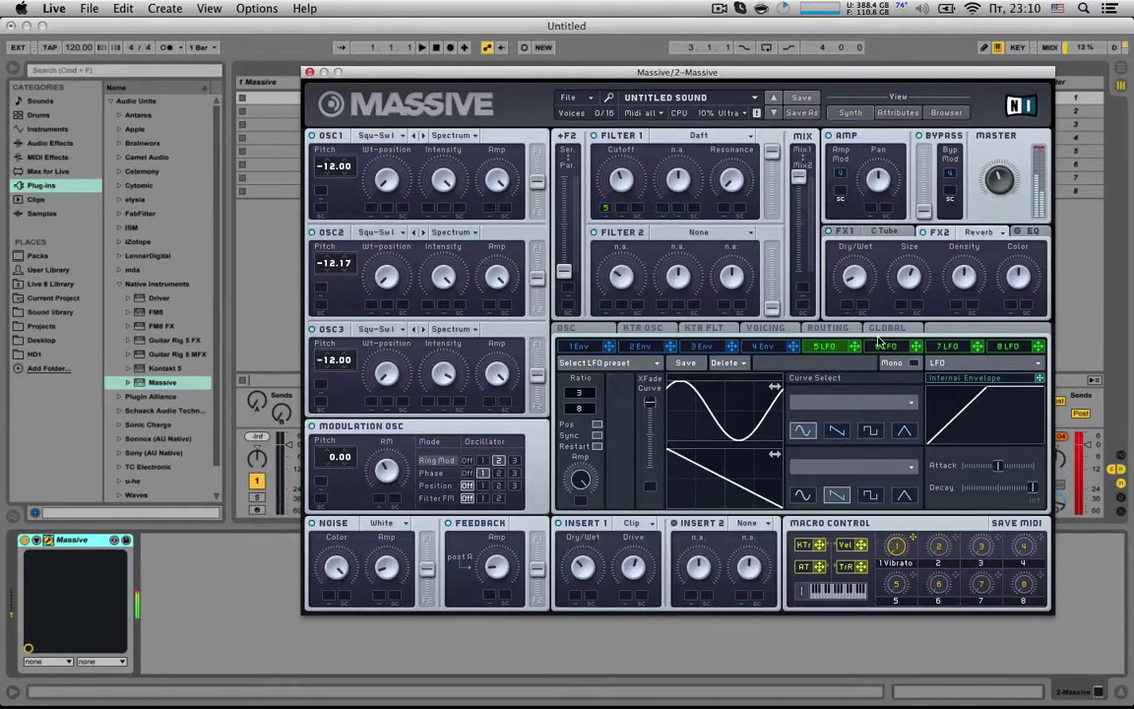
Set the LFO 5 modulation range on Filter 1's cutoff and raise the oscillator glide time slightly.
{"action": "left_click_drag", "start_coordinate": [688, 226], "coordinate": [614, 178]}
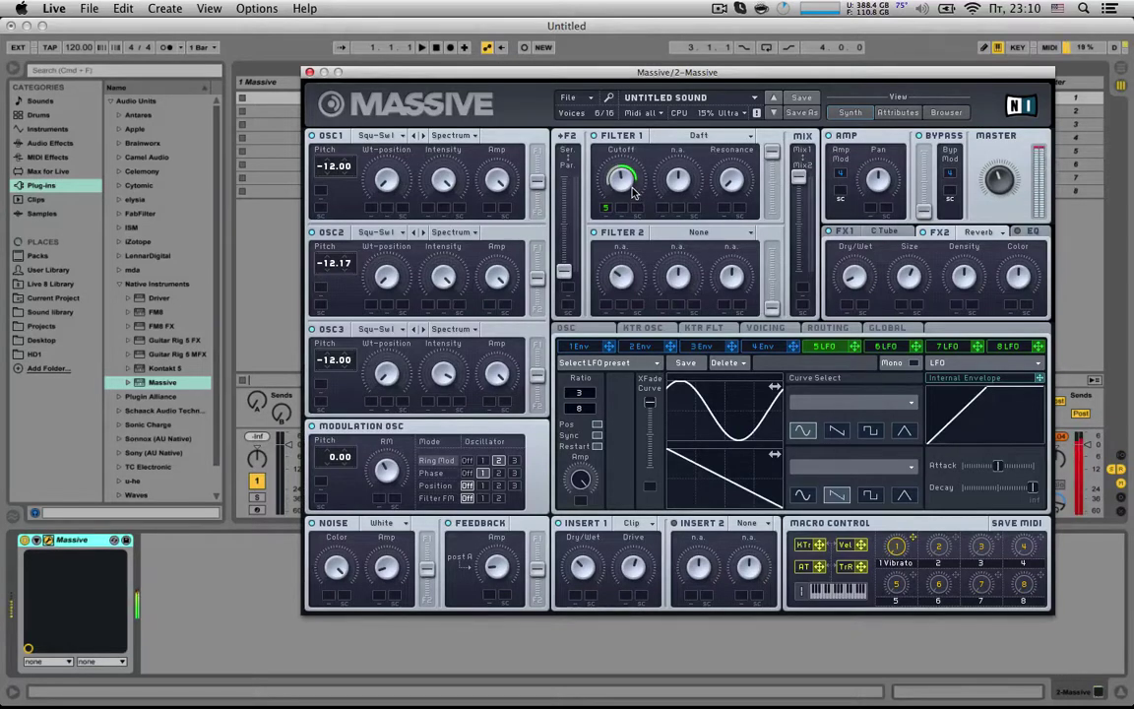
{"action": "left_click", "coordinate": [591, 327]}
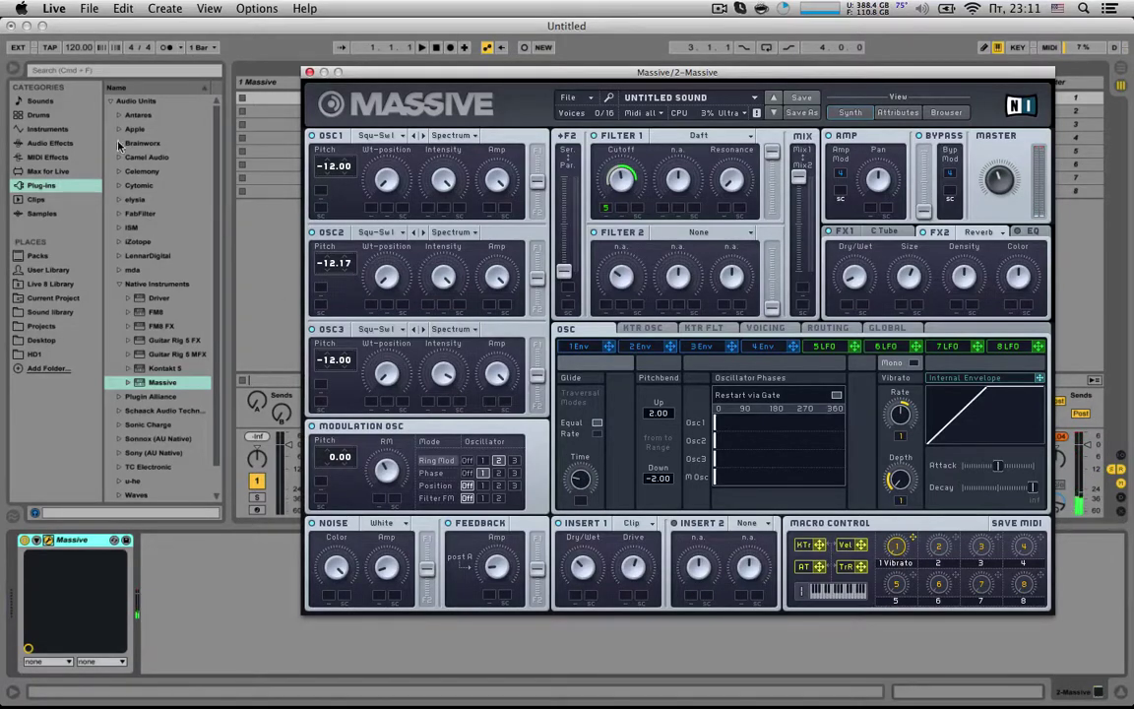
Add the Chorus, Compressor and Limiter audio effects after Massive on the track.
{"action": "left_click", "coordinate": [35, 143]}
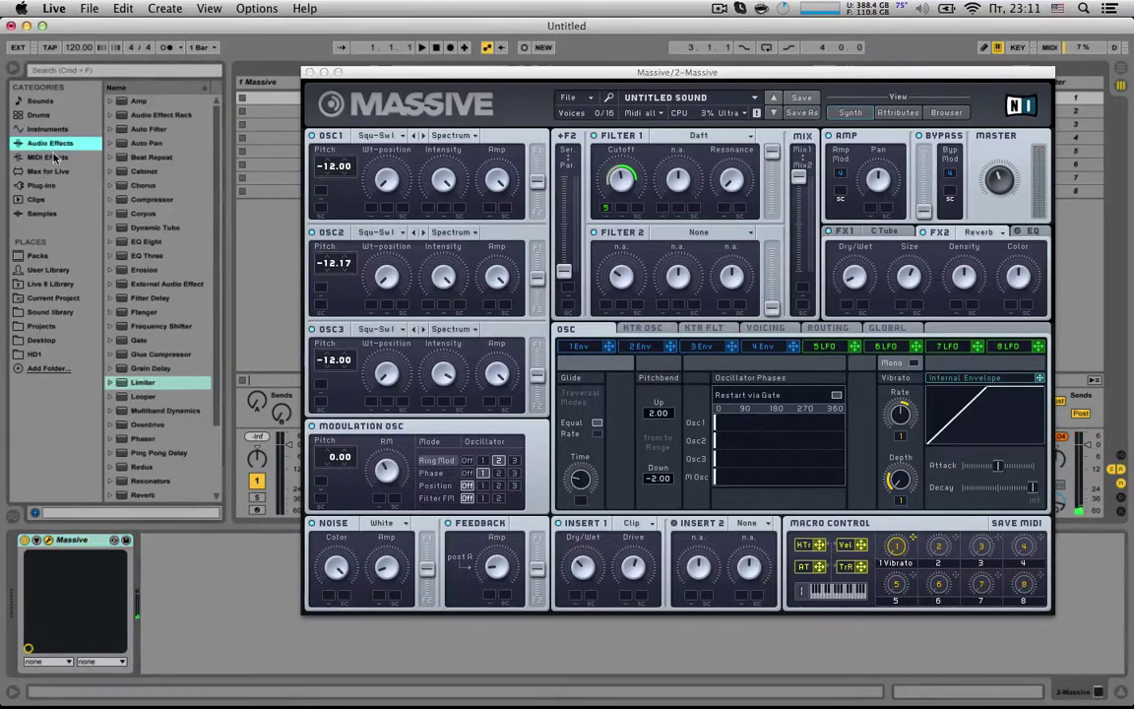
{"action": "double_click", "coordinate": [183, 186]}
{"action": "double_click", "coordinate": [153, 199]}
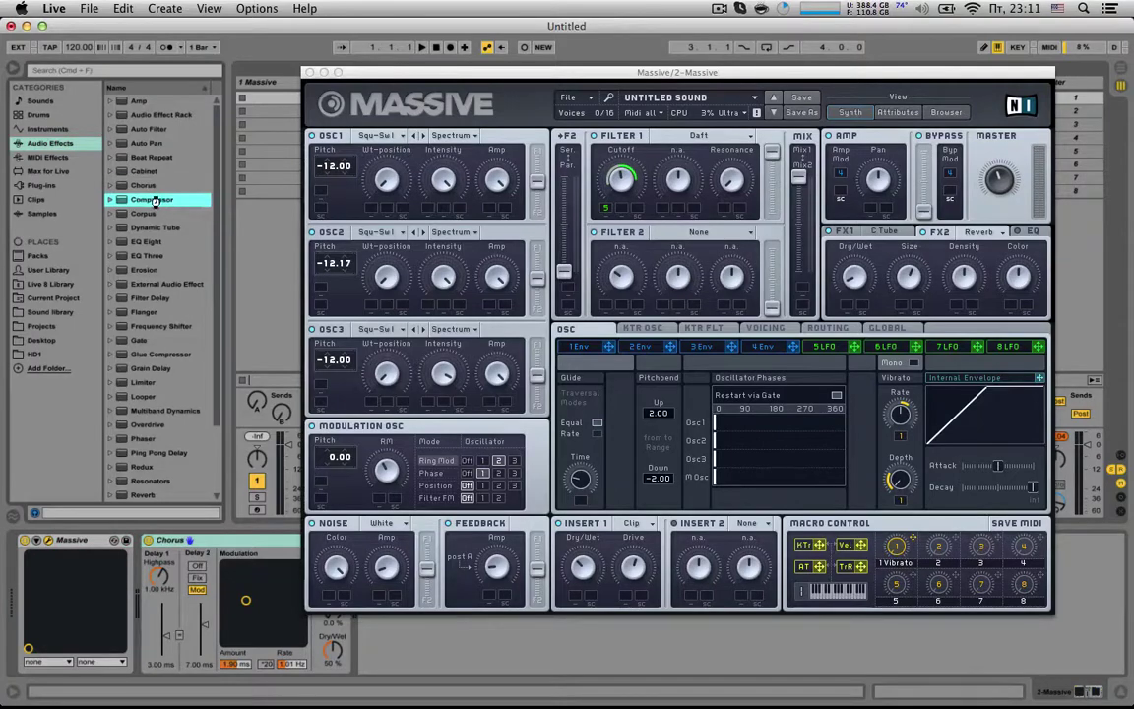
{"action": "scroll", "coordinate": [161, 271], "scroll_direction": "down", "scroll_amount": 3}
{"action": "double_click", "coordinate": [154, 342]}
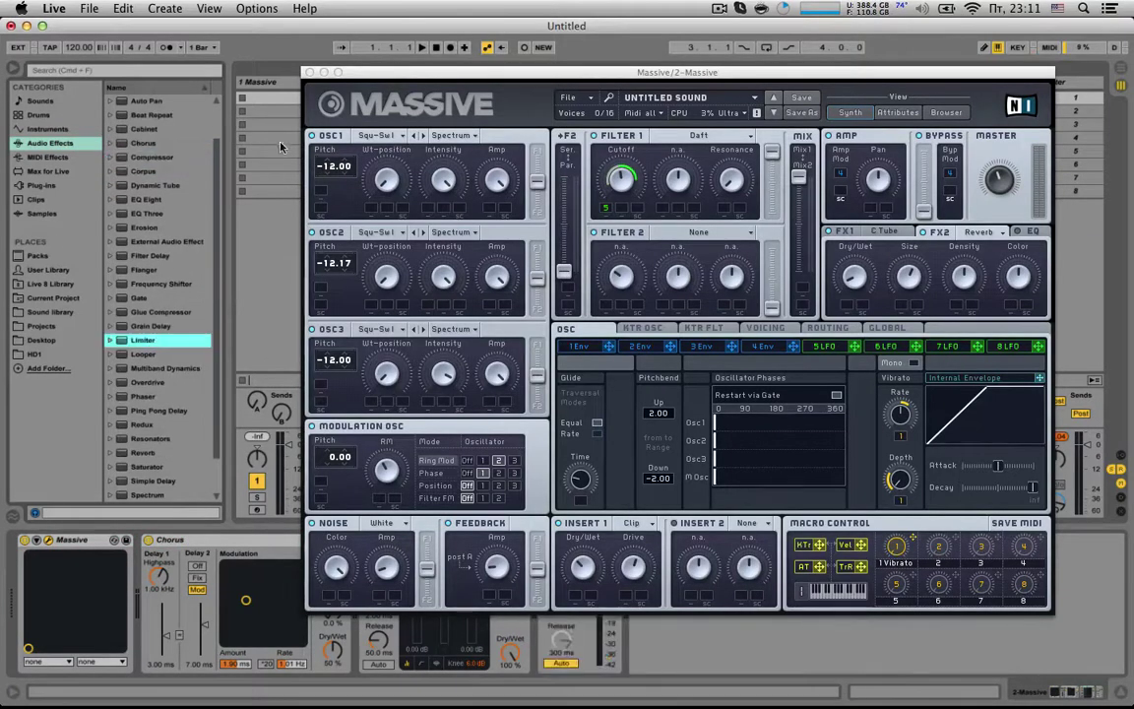
Close the Massive window and set the Chorus to 41% dry/wet with its highpass at 202 Hz.
{"action": "left_click", "coordinate": [310, 73]}
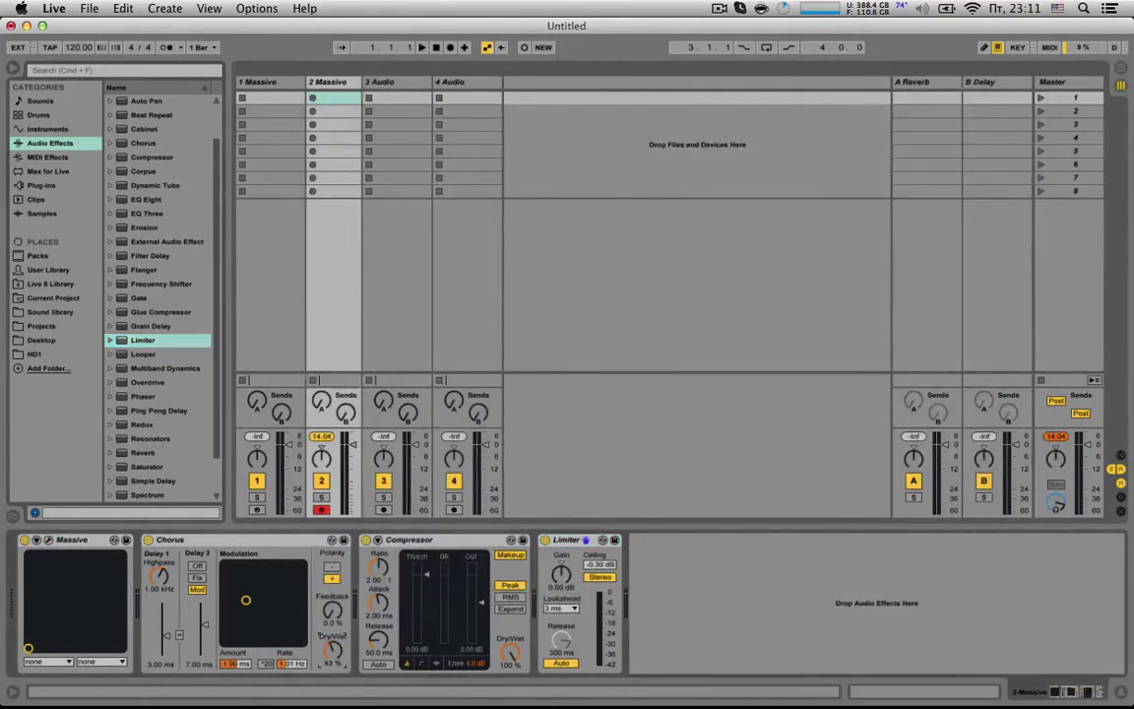
{"action": "left_click", "coordinate": [157, 578]}
{"action": "left_click_drag", "start_coordinate": [157, 577], "coordinate": [157, 600]}
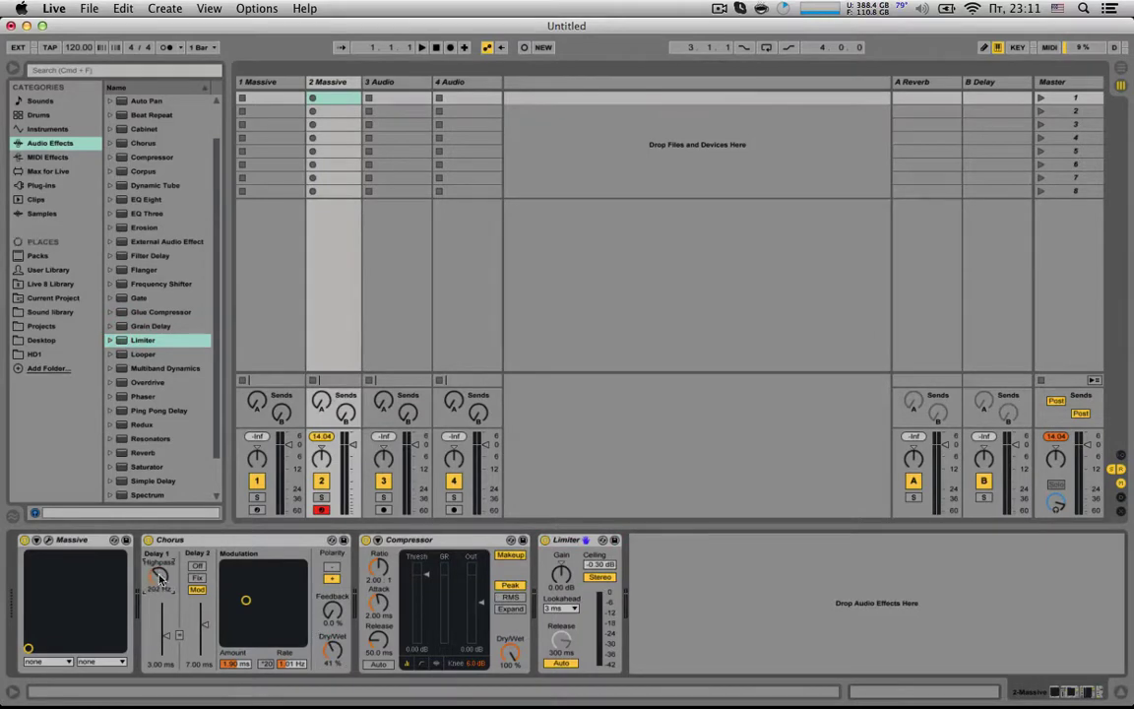
Set the Compressor to RMS, 3.15:1 ratio, 0.01 ms attack, 41.1 ms release and -9.70 dB threshold, and the Limiter ceiling to 0.00 dB.
{"action": "left_click_drag", "start_coordinate": [411, 557], "coordinate": [378, 648]}
{"action": "left_click", "coordinate": [510, 597]}
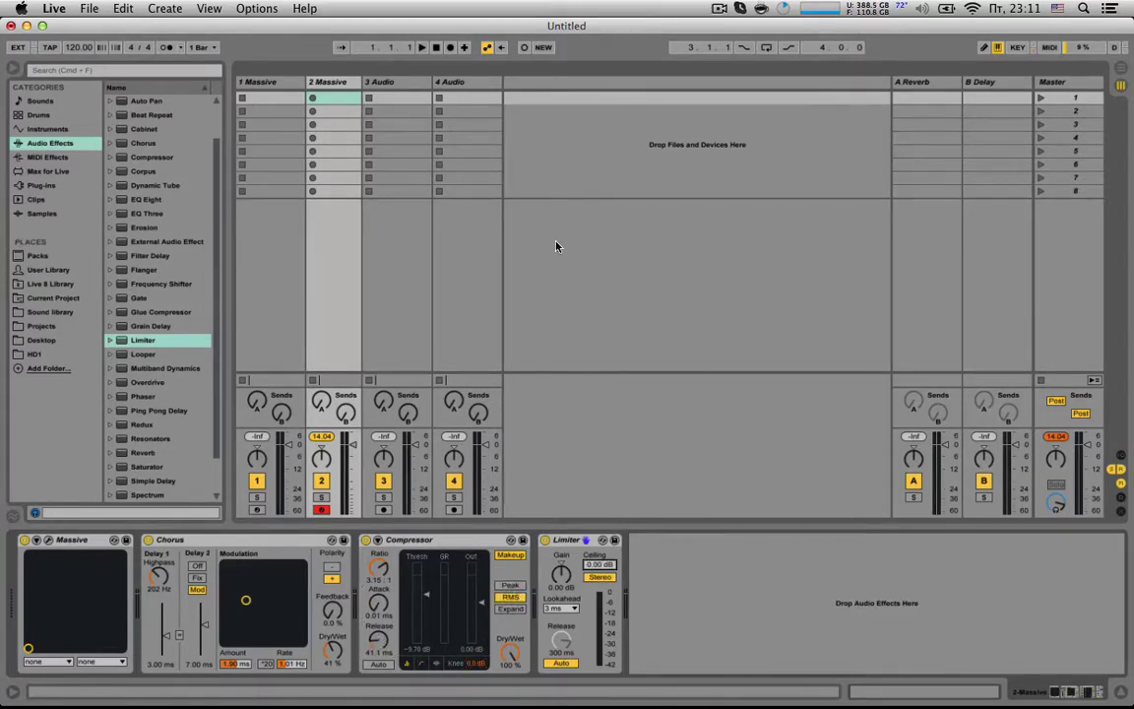
Reopen the Massive window and reset the FX2 reverb's size to its centre default.
{"action": "left_click", "coordinate": [46, 542]}
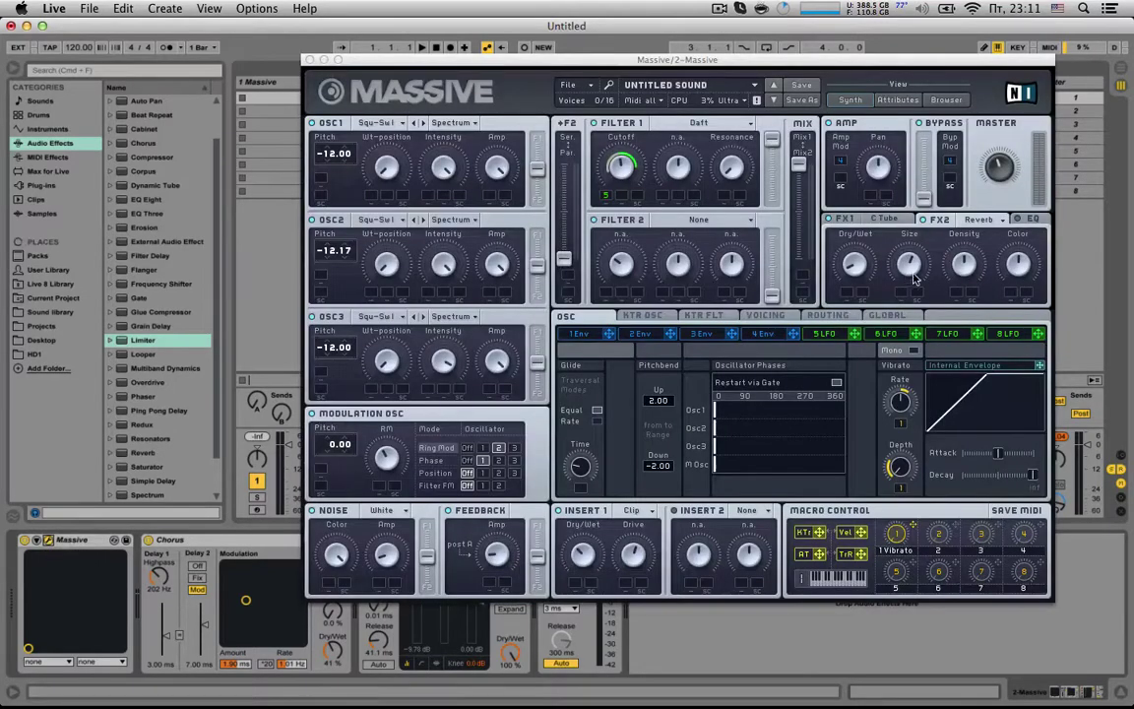
{"action": "double_click", "coordinate": [914, 276]}
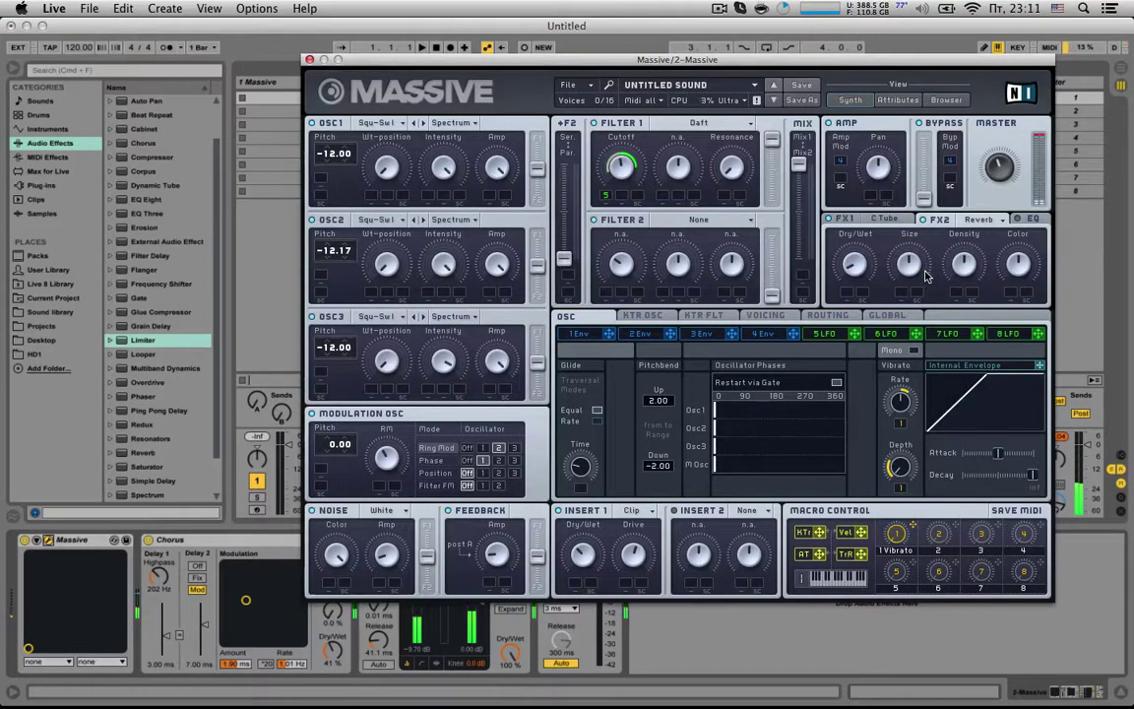